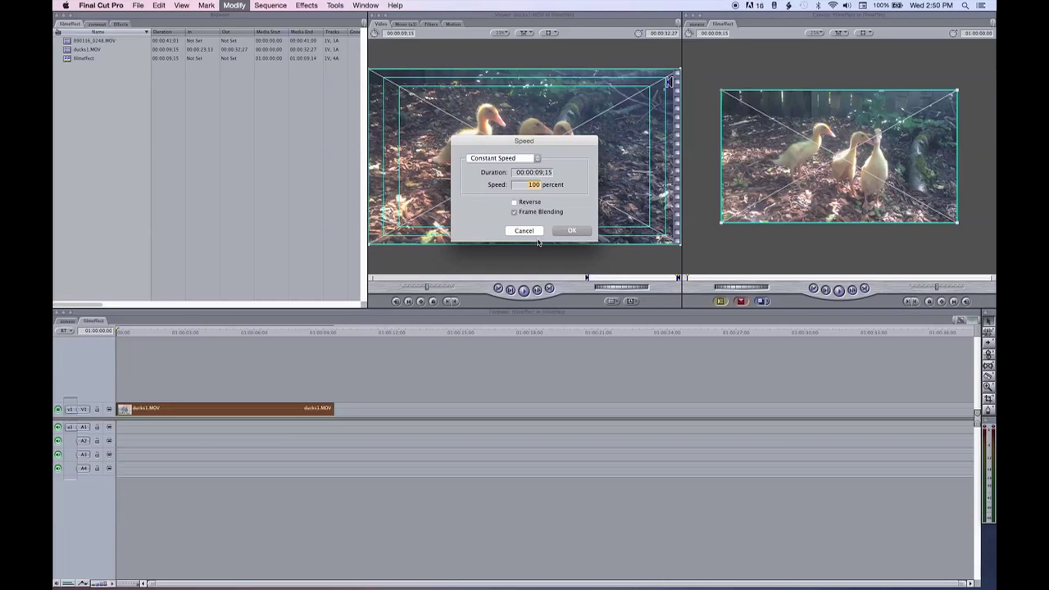
Set the ducks1.MOV clip's constant speed to 75 percent.
{"action": "type", "text": "7"}
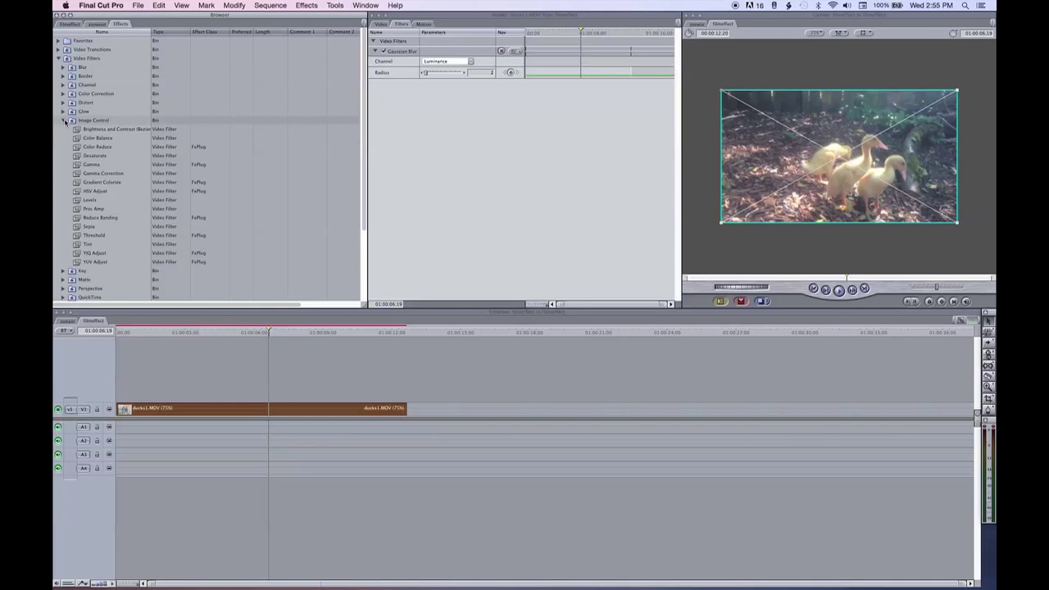
Add the Add Noise filter from the Stylize filters to the clip and set its amount to 0.14.
{"action": "left_click", "coordinate": [64, 121]}
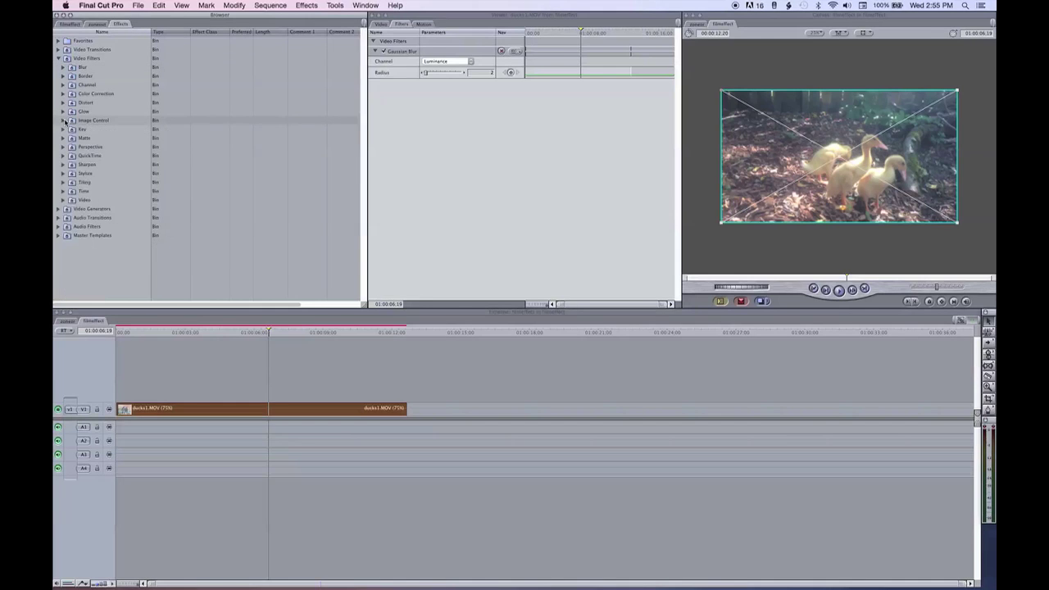
{"action": "left_click", "coordinate": [63, 173]}
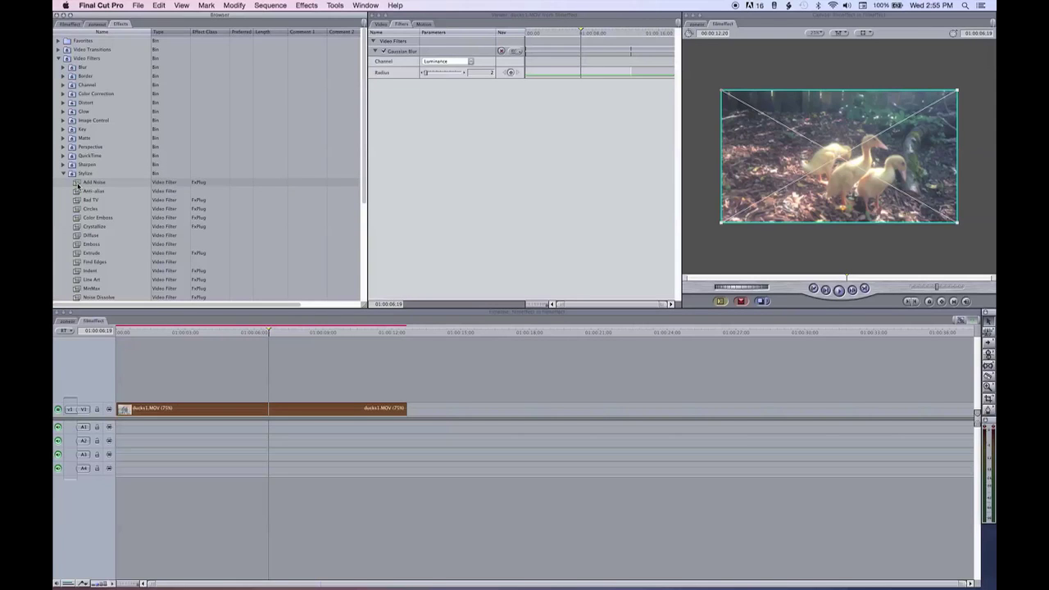
{"action": "left_click_drag", "start_coordinate": [78, 185], "coordinate": [449, 152]}
{"action": "left_click_drag", "start_coordinate": [407, 74], "coordinate": [407, 75]}
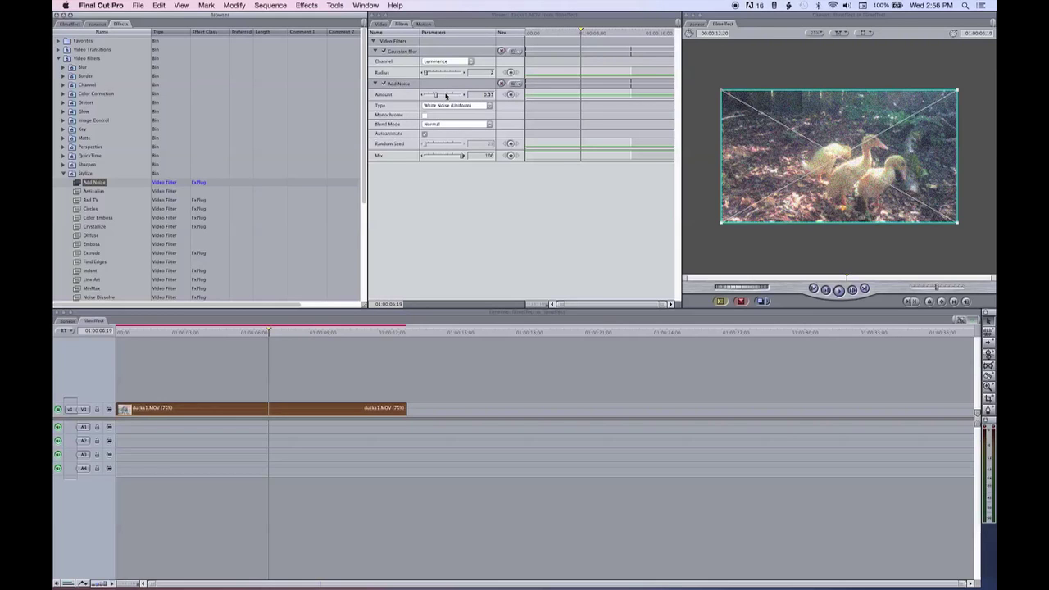
{"action": "left_click_drag", "start_coordinate": [437, 95], "coordinate": [429, 95]}
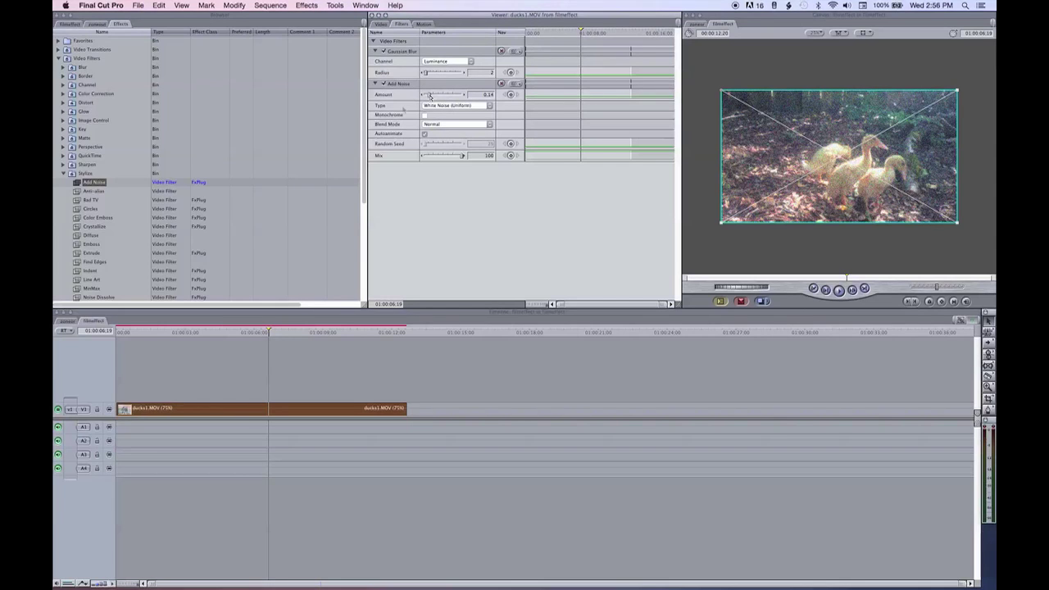
Set the noise type to Gaussian Noise (Film Grain) and its blend mode to Subtract.
{"action": "left_click", "coordinate": [480, 106]}
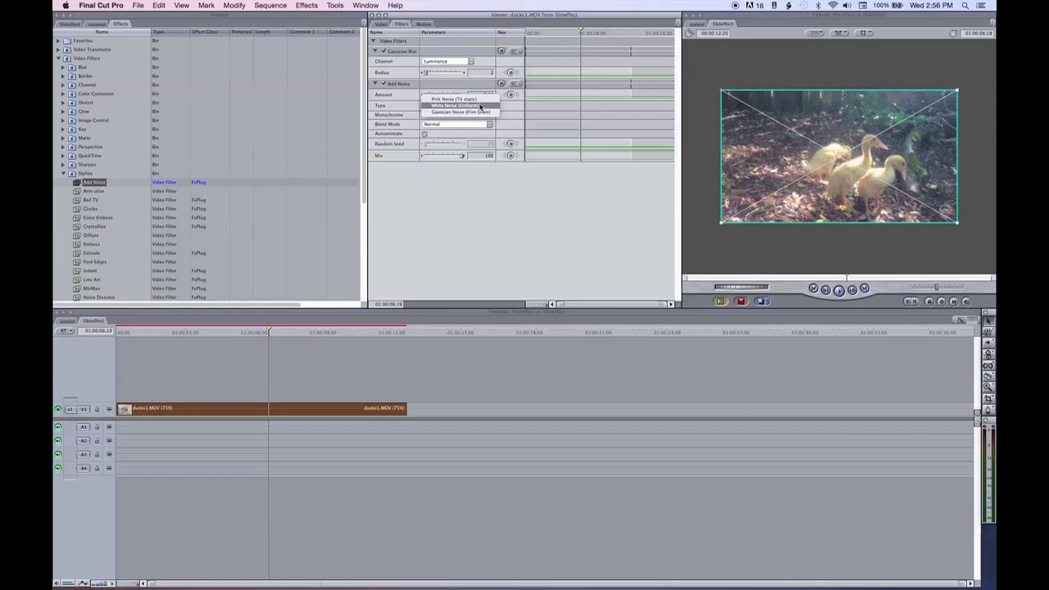
{"action": "left_click", "coordinate": [482, 112]}
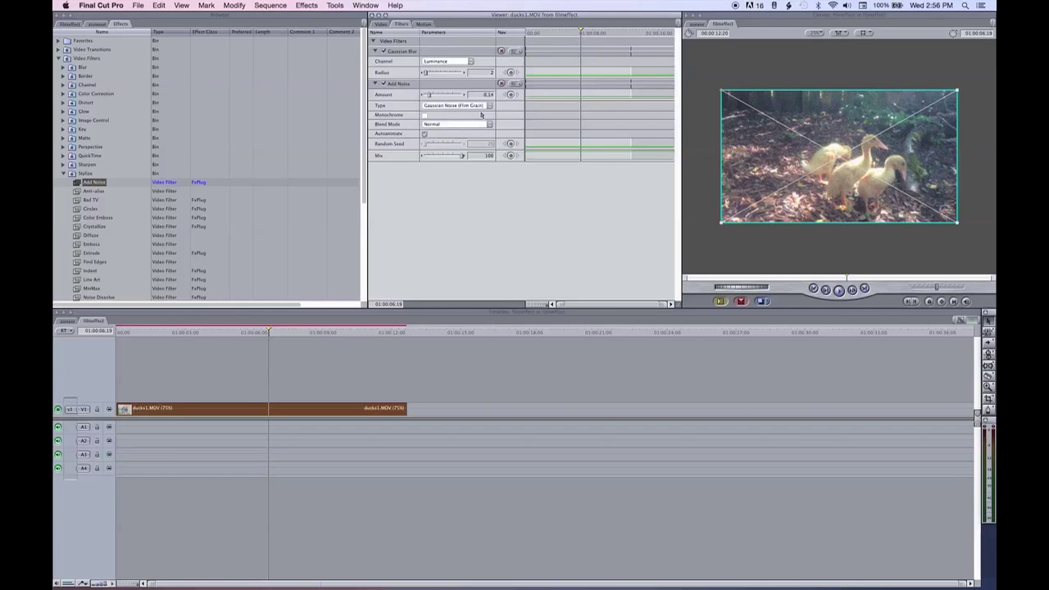
{"action": "left_click", "coordinate": [463, 127]}
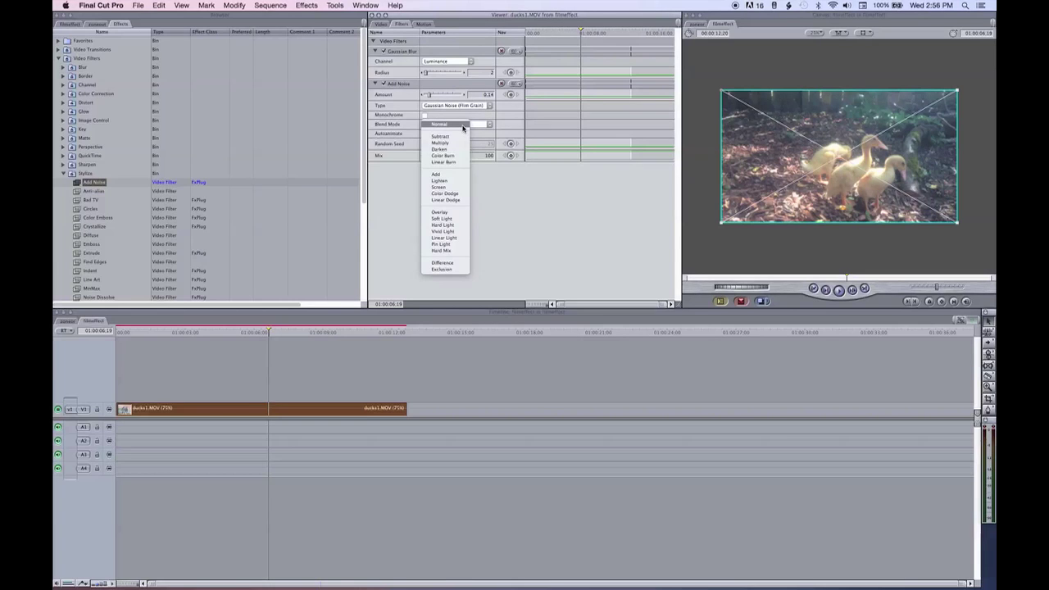
{"action": "left_click", "coordinate": [460, 137]}
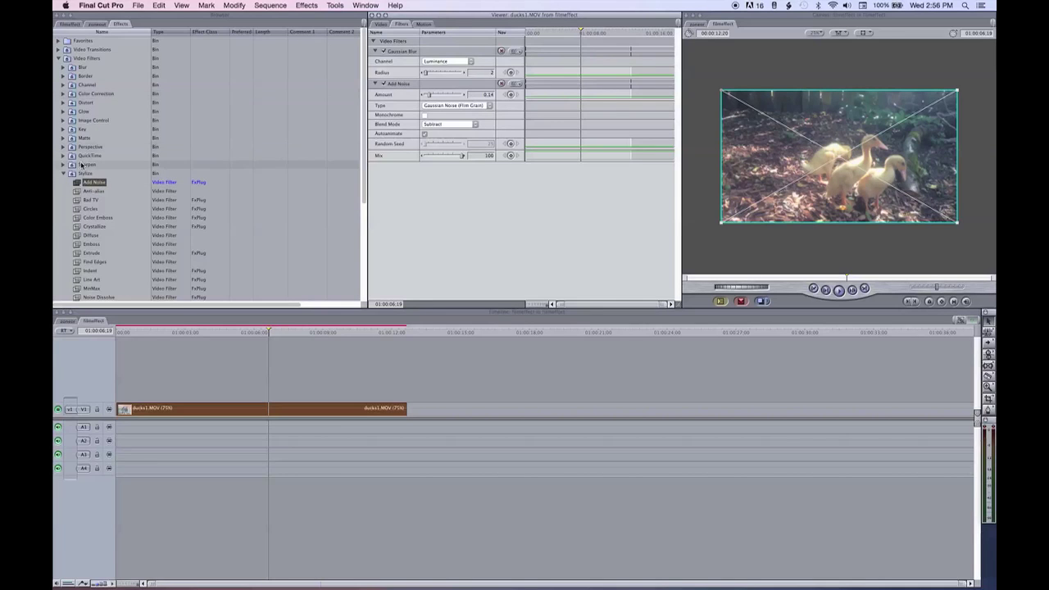
Add the Color Corrector 3-way filter to the clip and show its visual color wheels.
{"action": "left_click", "coordinate": [64, 173]}
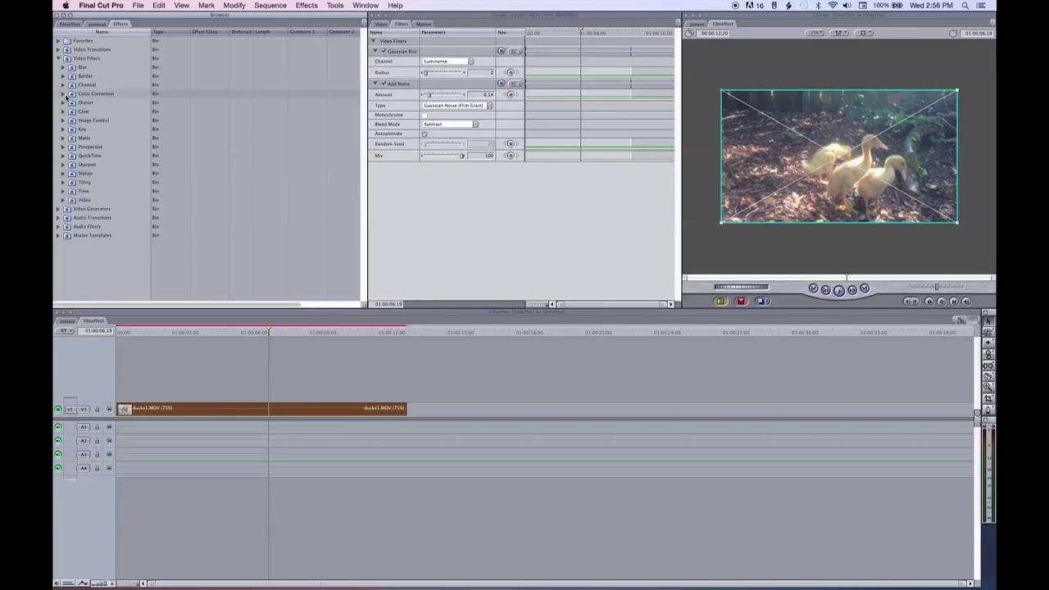
{"action": "left_click", "coordinate": [63, 93]}
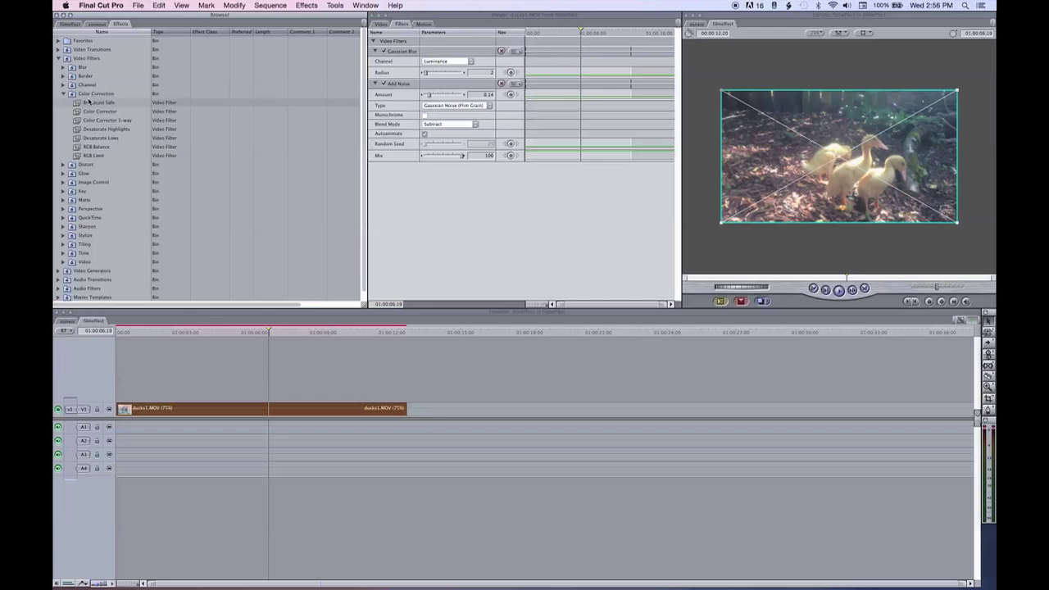
{"action": "left_click_drag", "start_coordinate": [98, 119], "coordinate": [424, 183]}
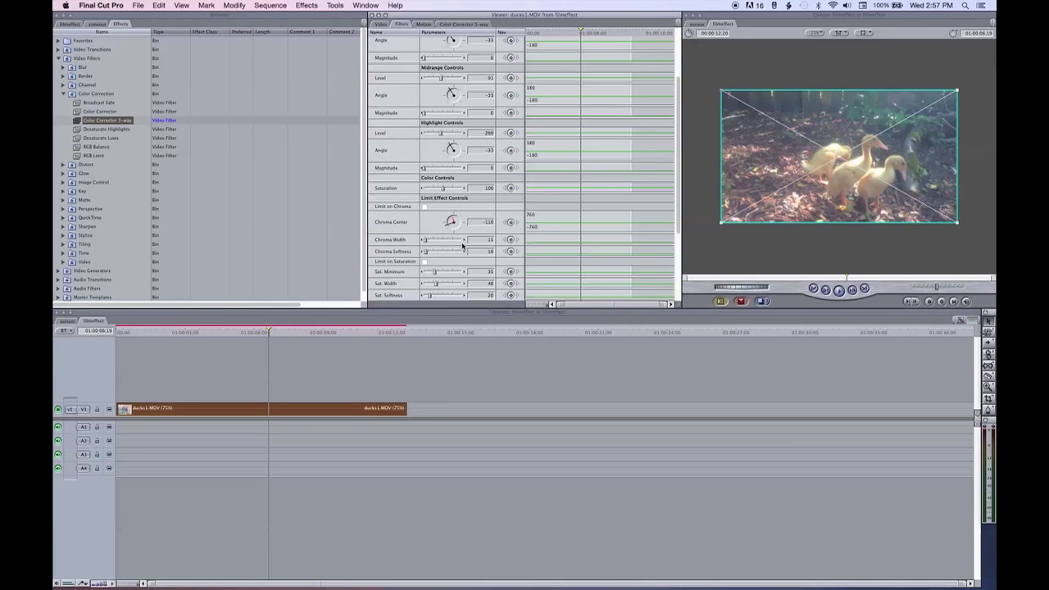
{"action": "left_click", "coordinate": [462, 23]}
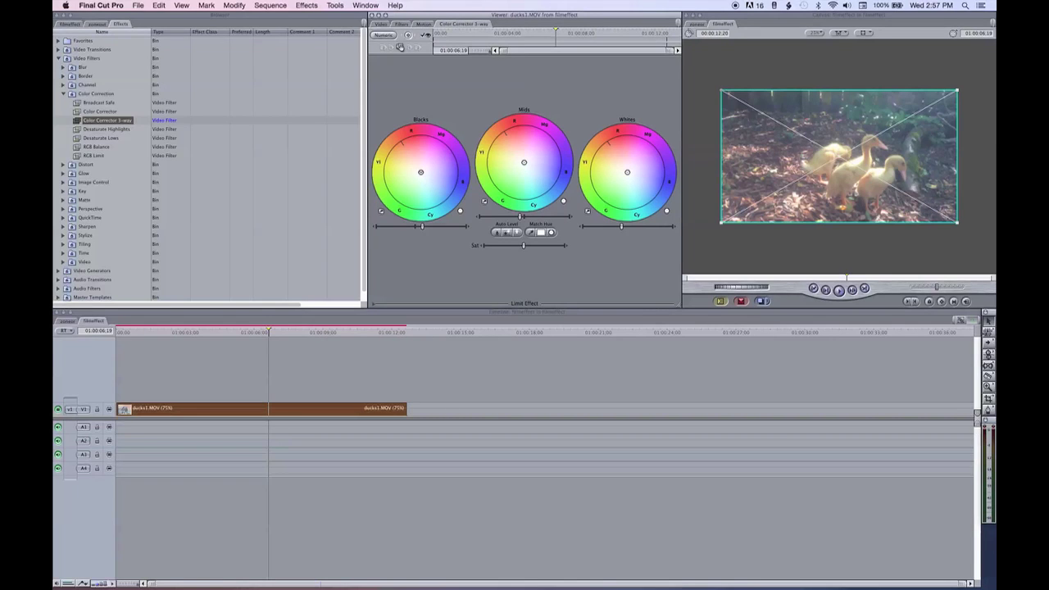
Shift the blacks and mids balance slightly toward red and the whites balance slightly toward yellow.
{"action": "left_click_drag", "start_coordinate": [420, 171], "coordinate": [419, 168]}
{"action": "left_click_drag", "start_coordinate": [524, 164], "coordinate": [522, 161]}
{"action": "left_click_drag", "start_coordinate": [524, 162], "coordinate": [523, 161]}
{"action": "left_click_drag", "start_coordinate": [627, 172], "coordinate": [623, 171]}
Add the Flicker Filter from the Video filters to the clip and set its amount to Flicker Filter (max).
{"action": "left_click", "coordinate": [63, 94]}
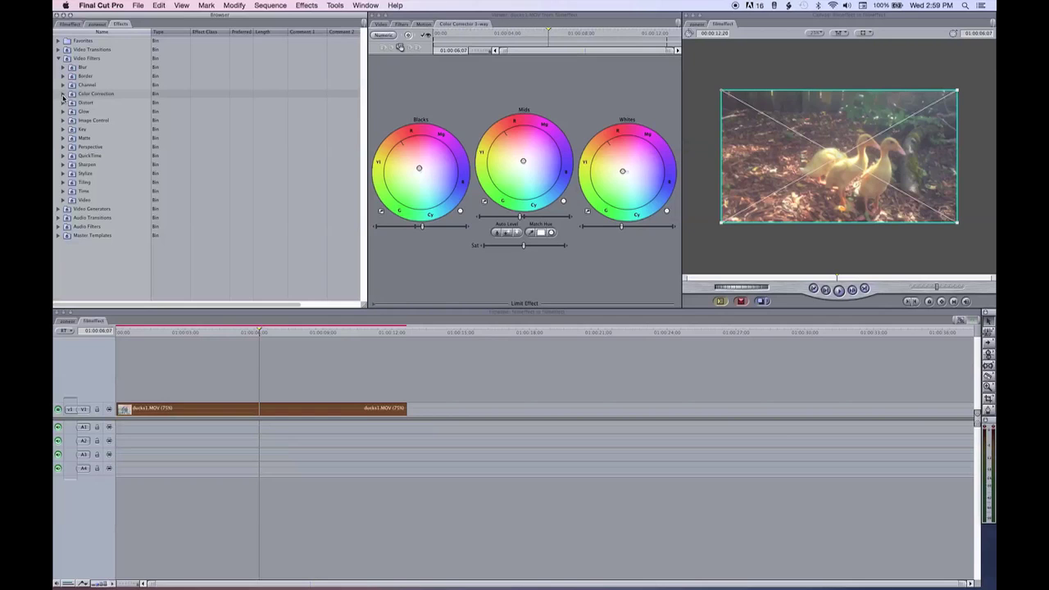
{"action": "left_click", "coordinate": [63, 200]}
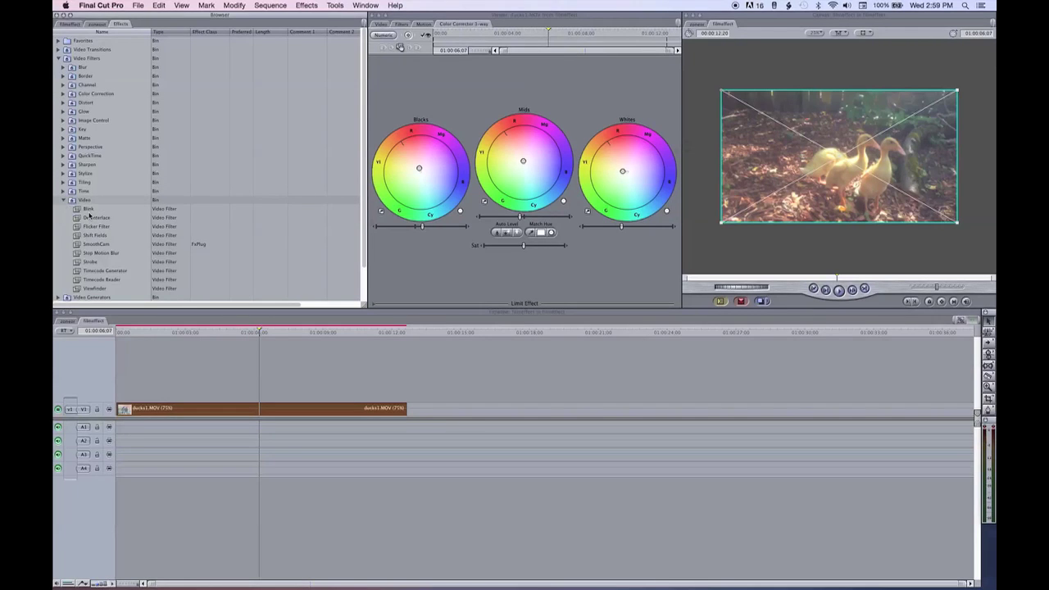
{"action": "left_click_drag", "start_coordinate": [76, 229], "coordinate": [419, 249]}
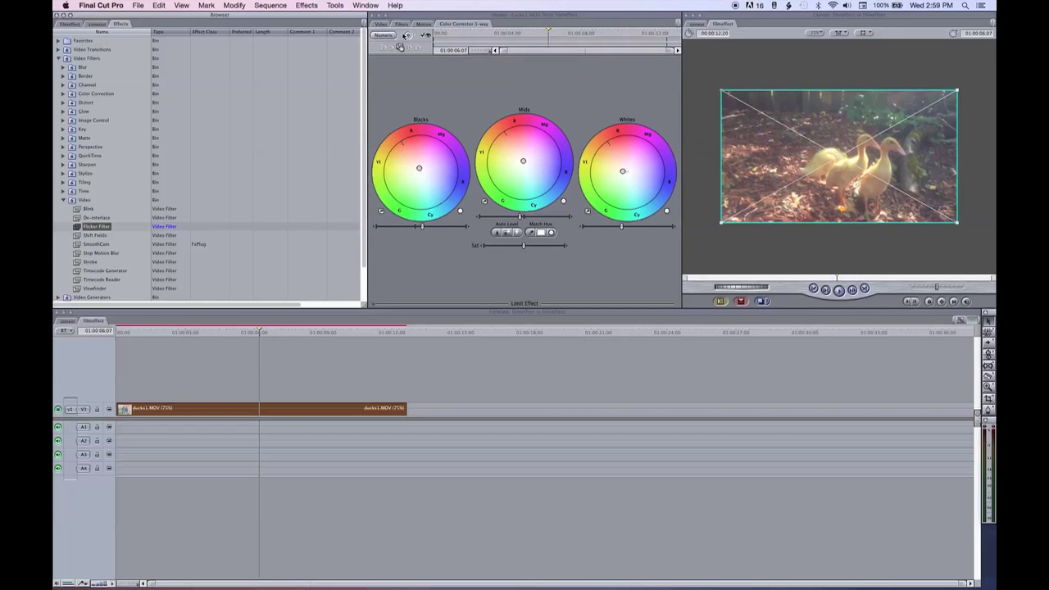
{"action": "left_click", "coordinate": [402, 25]}
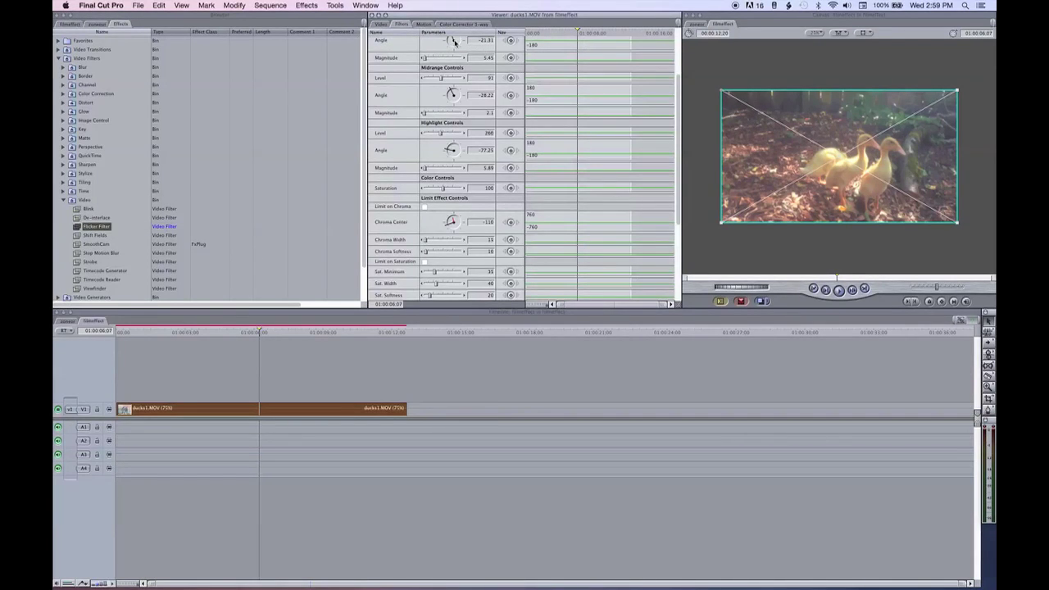
{"action": "left_click", "coordinate": [676, 63]}
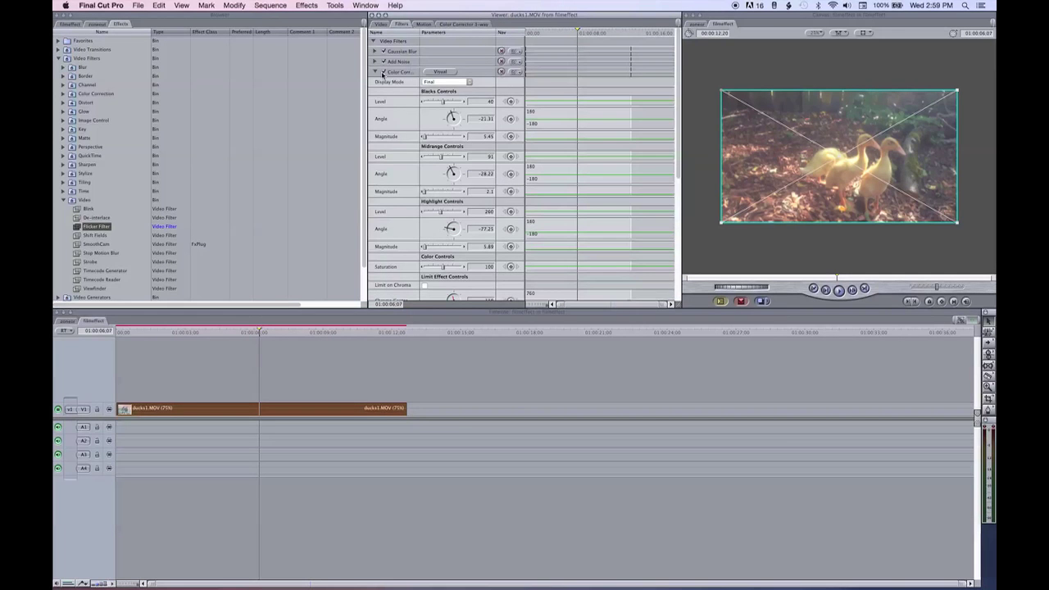
{"action": "left_click", "coordinate": [376, 72]}
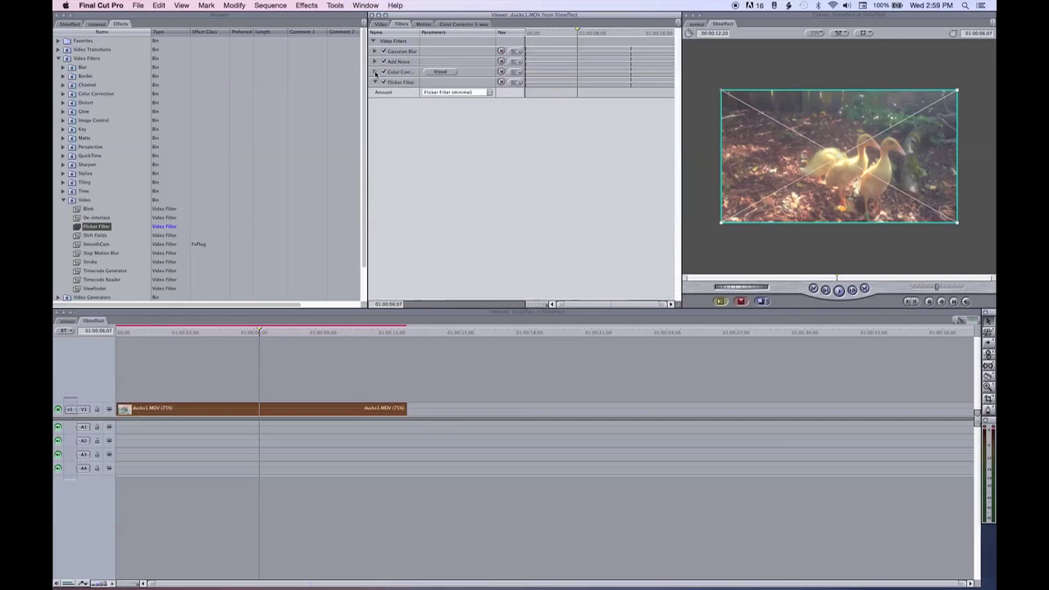
{"action": "left_click", "coordinate": [451, 94]}
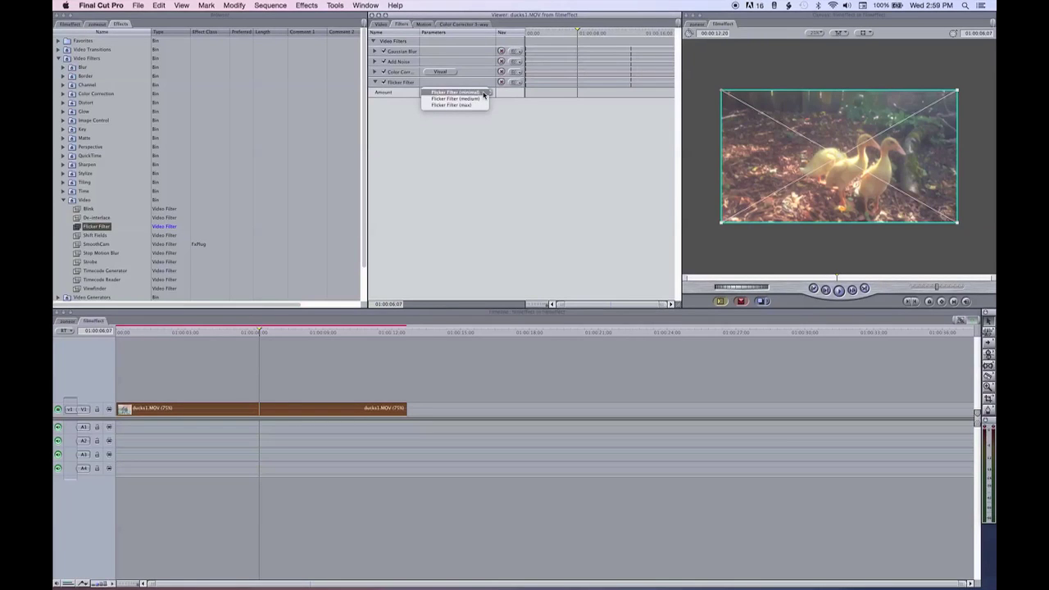
{"action": "left_click", "coordinate": [479, 105]}
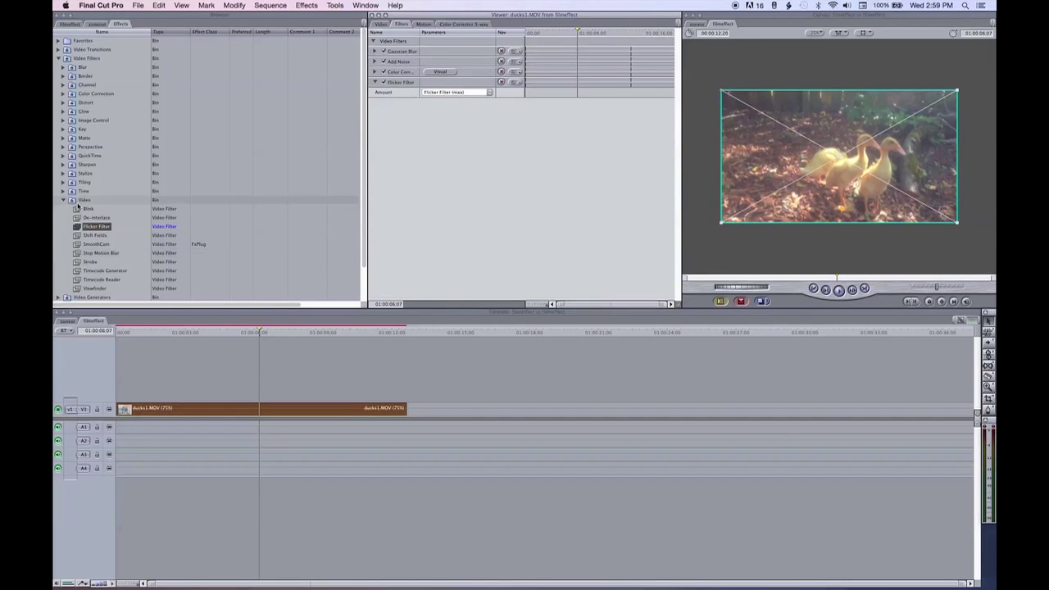
Add the Strobe filter to the clip and reduce its strobe duration to 2.
{"action": "left_click_drag", "start_coordinate": [85, 262], "coordinate": [436, 186]}
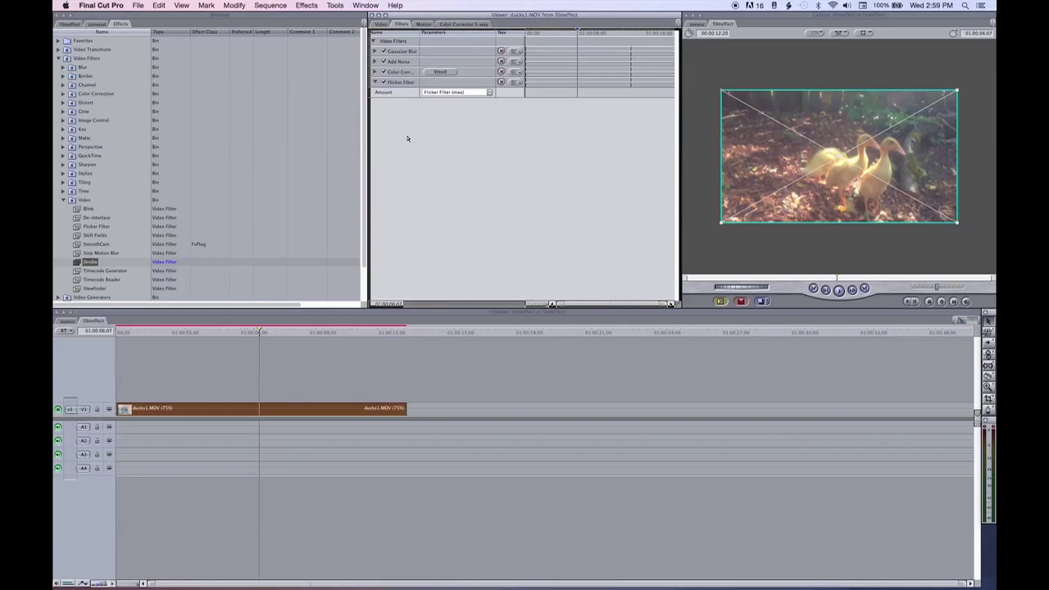
{"action": "left_click_drag", "start_coordinate": [376, 87], "coordinate": [377, 86]}
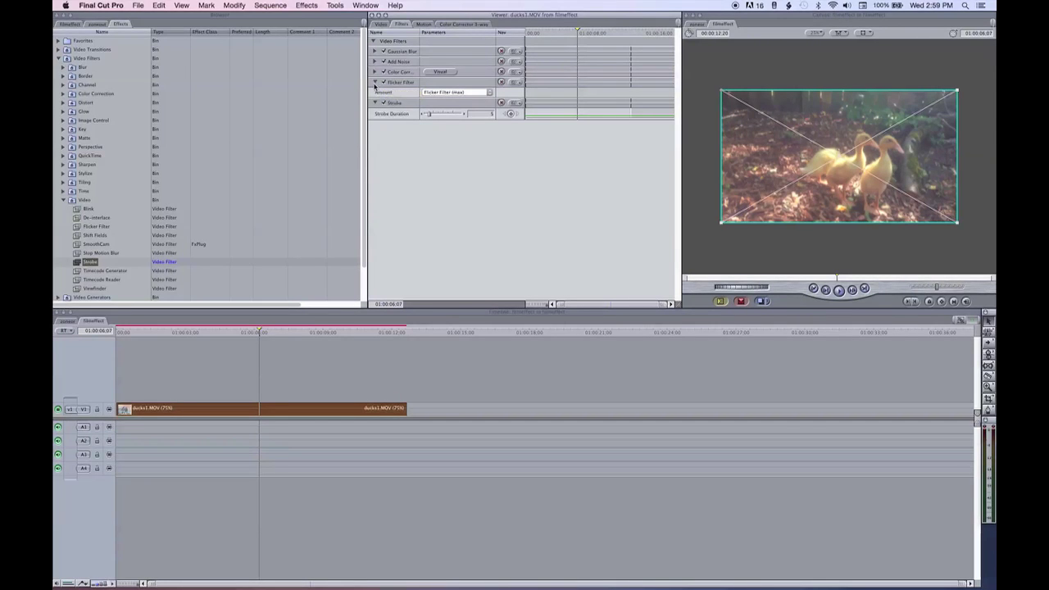
{"action": "left_click", "coordinate": [376, 83]}
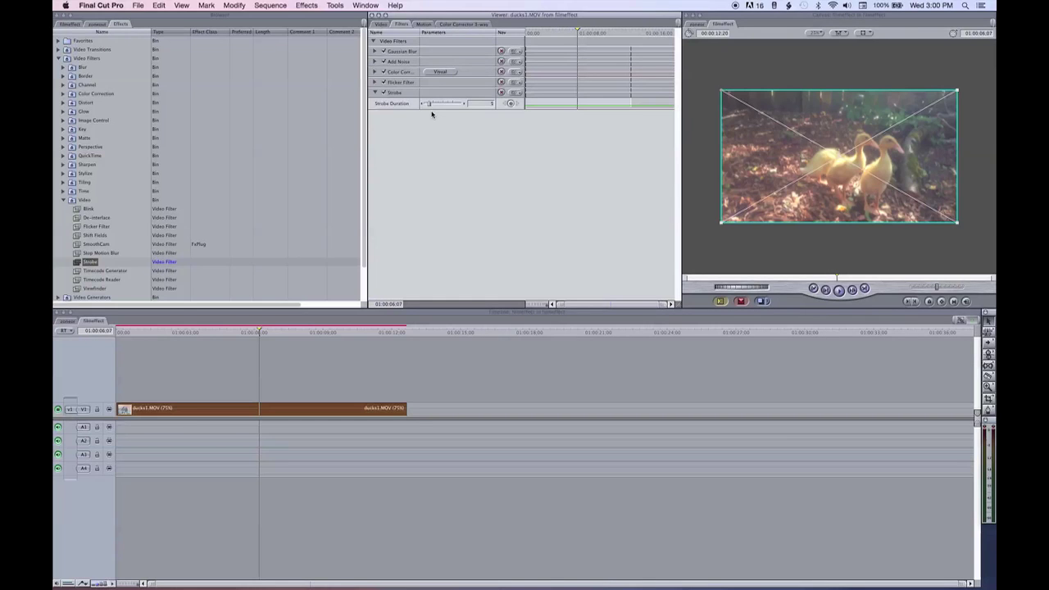
{"action": "left_click", "coordinate": [429, 105]}
{"action": "left_click_drag", "start_coordinate": [430, 105], "coordinate": [425, 105]}
{"action": "left_click_drag", "start_coordinate": [425, 105], "coordinate": [424, 104]}
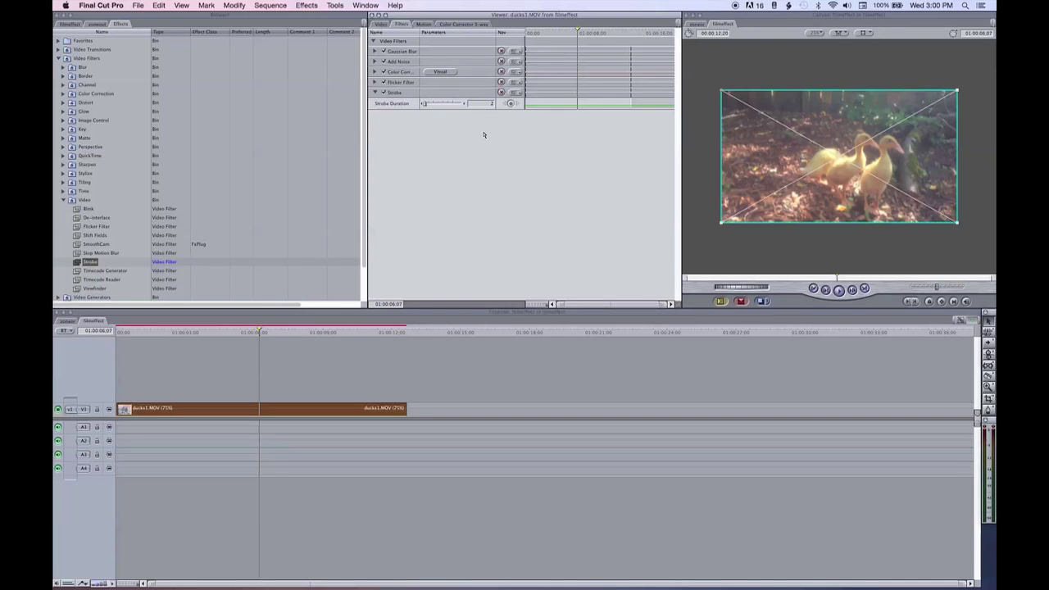
{"action": "left_click", "coordinate": [375, 92]}
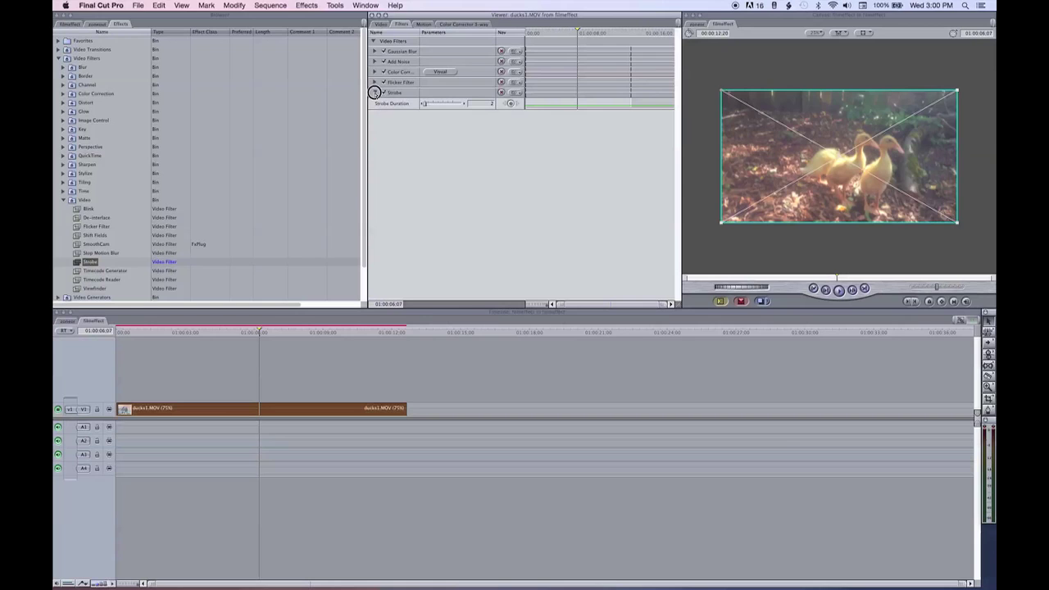
Play the rendered ducks1.MOV sequence from its beginning to review the filtered result.
{"action": "left_click", "coordinate": [314, 140]}
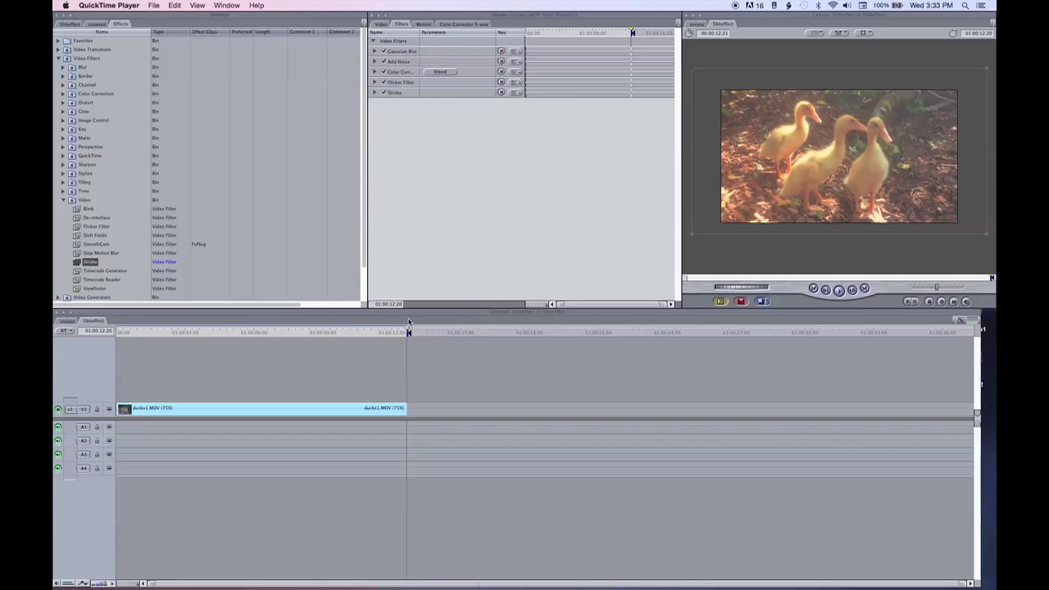
{"action": "left_click", "coordinate": [122, 333]}
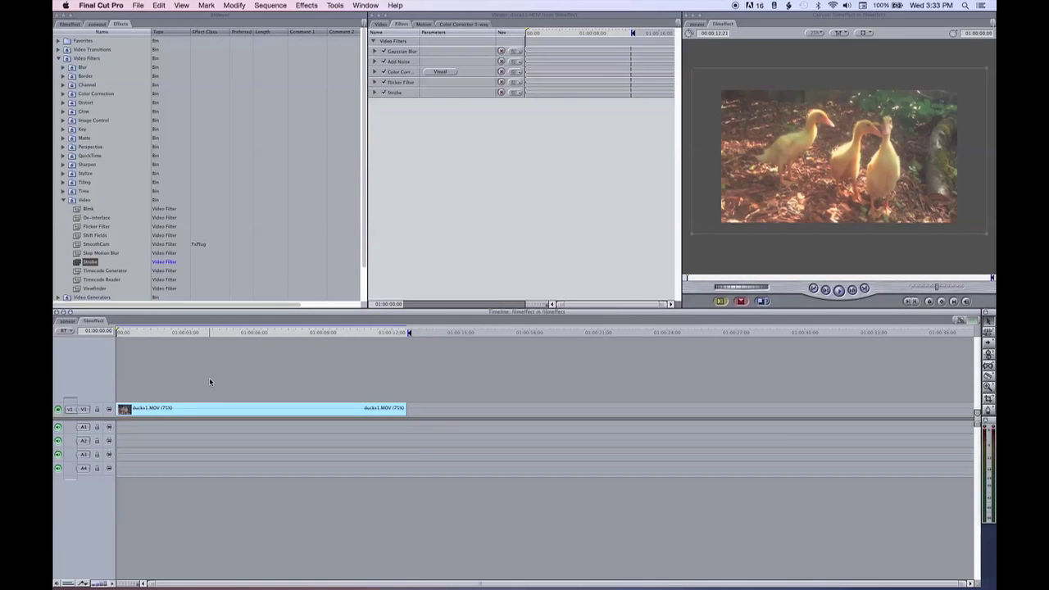
{"action": "key", "text": "space"}
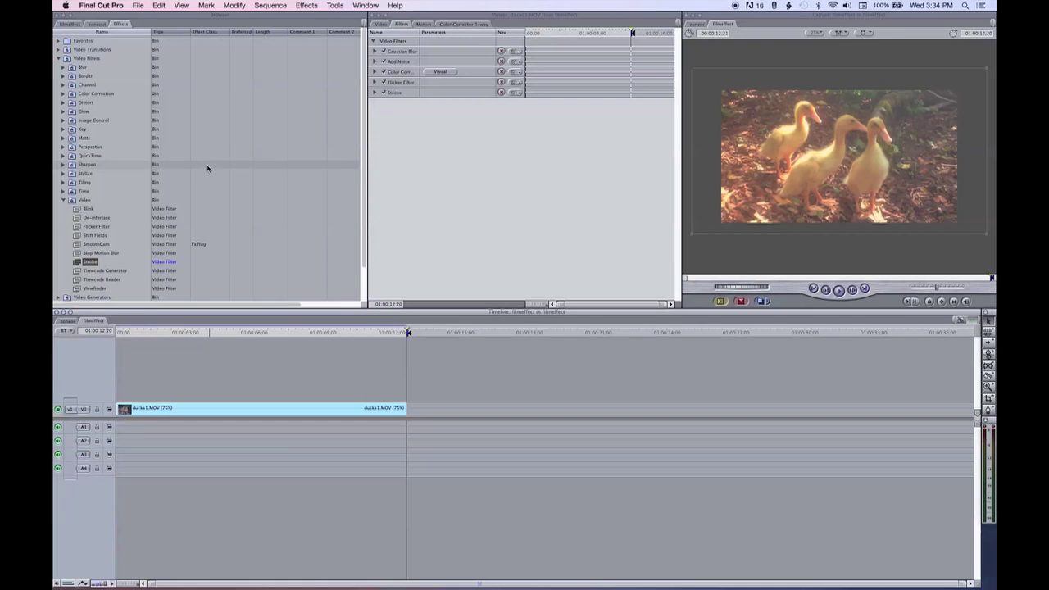
Start a QuickTime Conversion export in QuickTime Movie format and open the video filter settings for Film Noise.
{"action": "left_click", "coordinate": [138, 7]}
{"action": "mouse_move", "coordinate": [181, 149]}
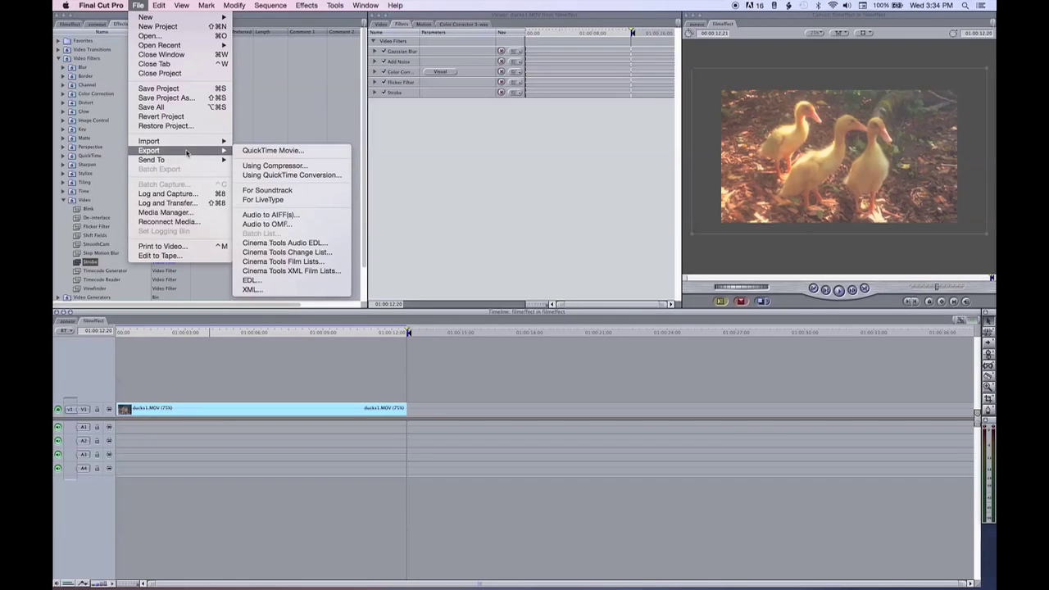
{"action": "left_click", "coordinate": [259, 175]}
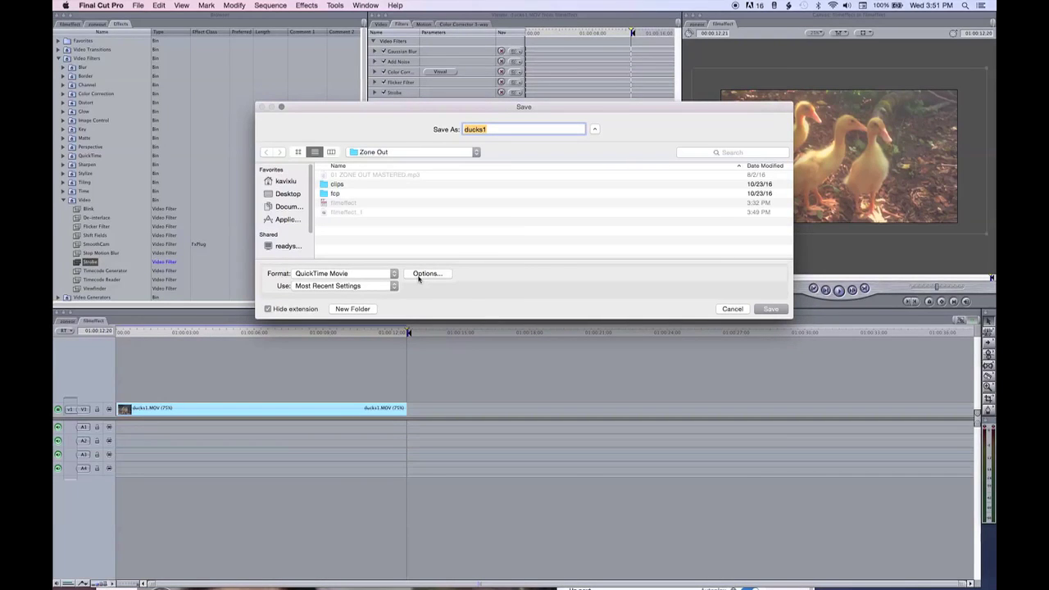
{"action": "left_click", "coordinate": [427, 274]}
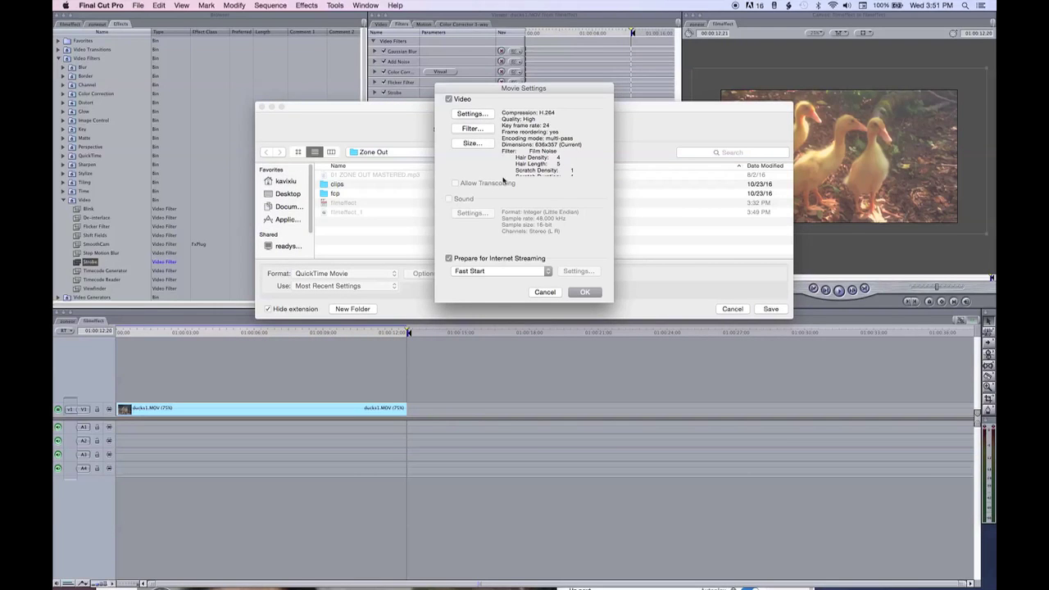
{"action": "left_click", "coordinate": [475, 129]}
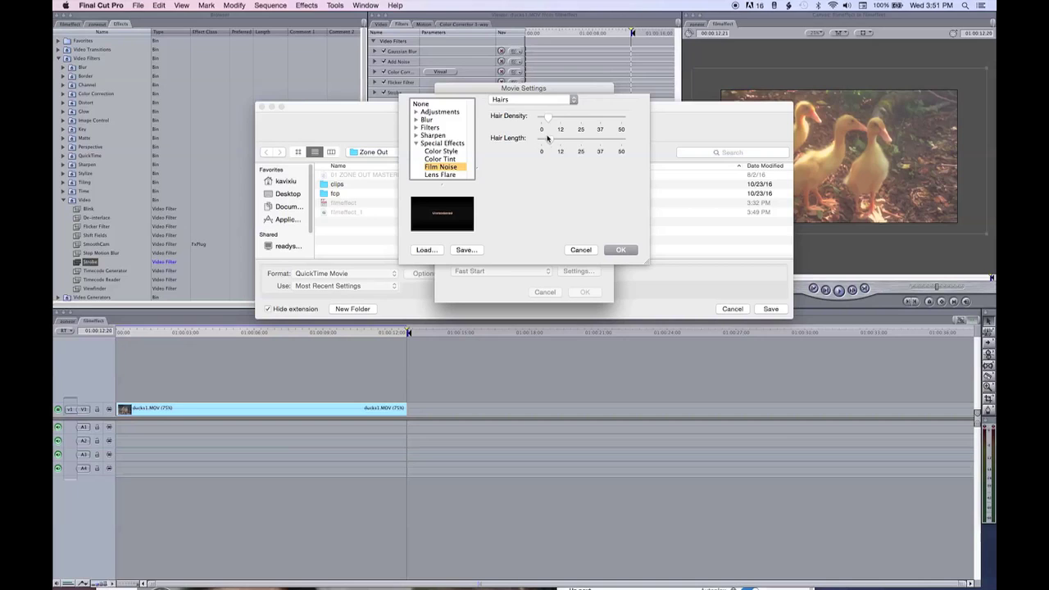
Set the Film Noise hair density to 3 and hair length to 1, and bring up the Scratches settings.
{"action": "mouse_move", "coordinate": [547, 117]}
{"action": "left_mouse_down"}
{"action": "mouse_move", "coordinate": [541, 142]}
{"action": "mouse_move", "coordinate": [543, 119]}
{"action": "left_mouse_up"}
{"action": "left_click", "coordinate": [562, 99]}
{"action": "left_click", "coordinate": [563, 108]}
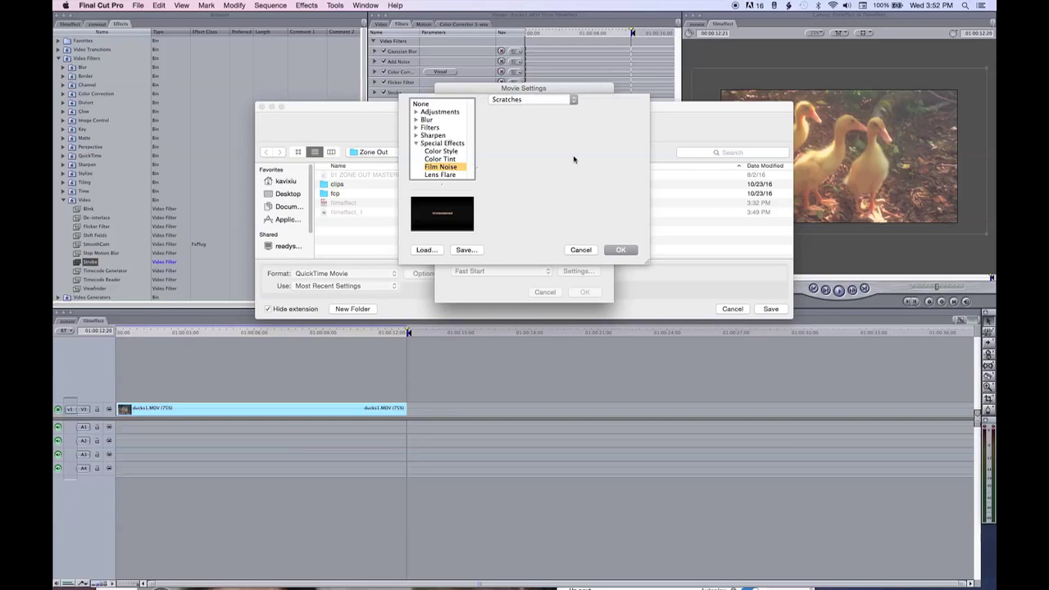
Reduce the dust size slightly, set Film Fading to None, and accept the Film Noise filter and movie settings.
{"action": "left_click", "coordinate": [563, 101]}
{"action": "left_click", "coordinate": [570, 113]}
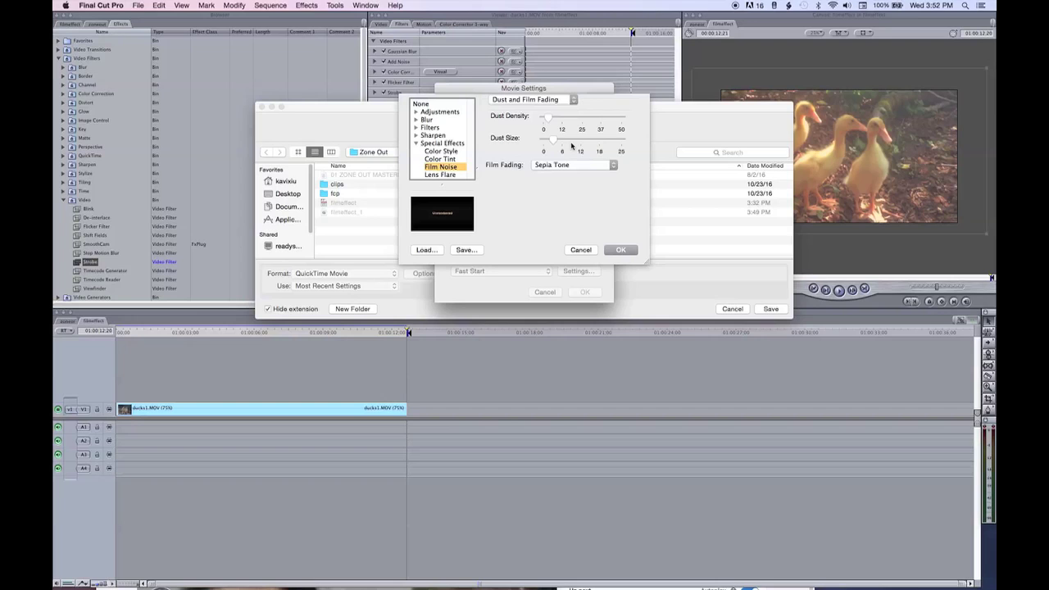
{"action": "left_click_drag", "start_coordinate": [552, 144], "coordinate": [548, 144]}
{"action": "left_click", "coordinate": [555, 167]}
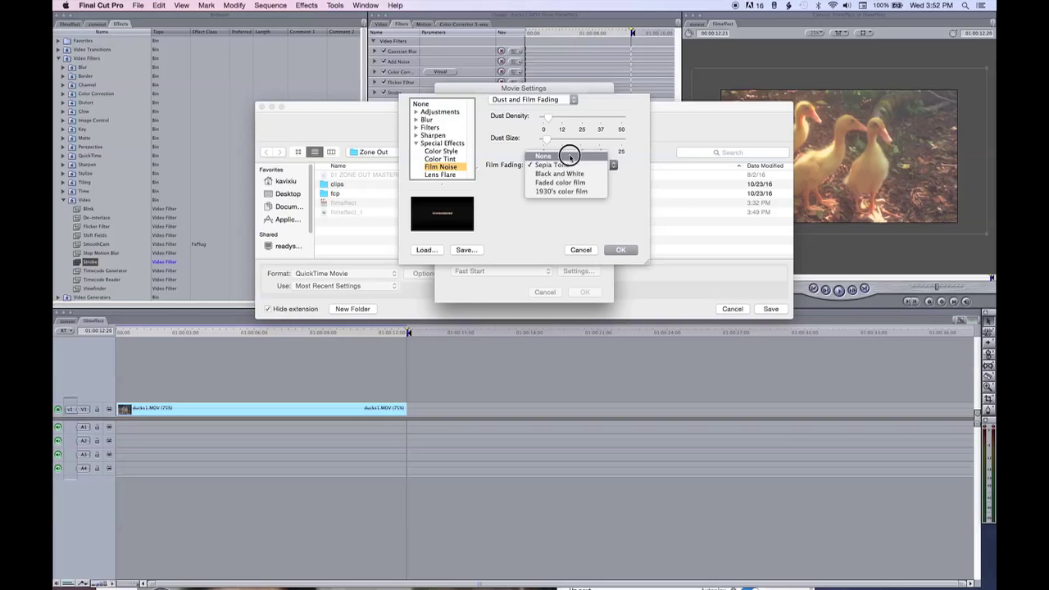
{"action": "left_click", "coordinate": [569, 157]}
{"action": "left_click", "coordinate": [571, 168]}
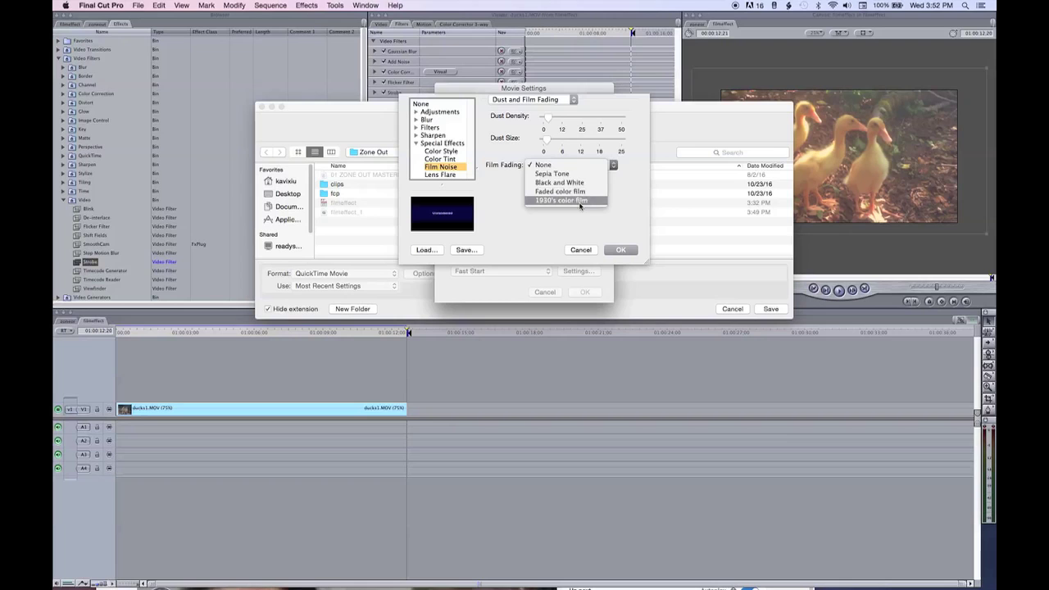
{"action": "left_click", "coordinate": [579, 164]}
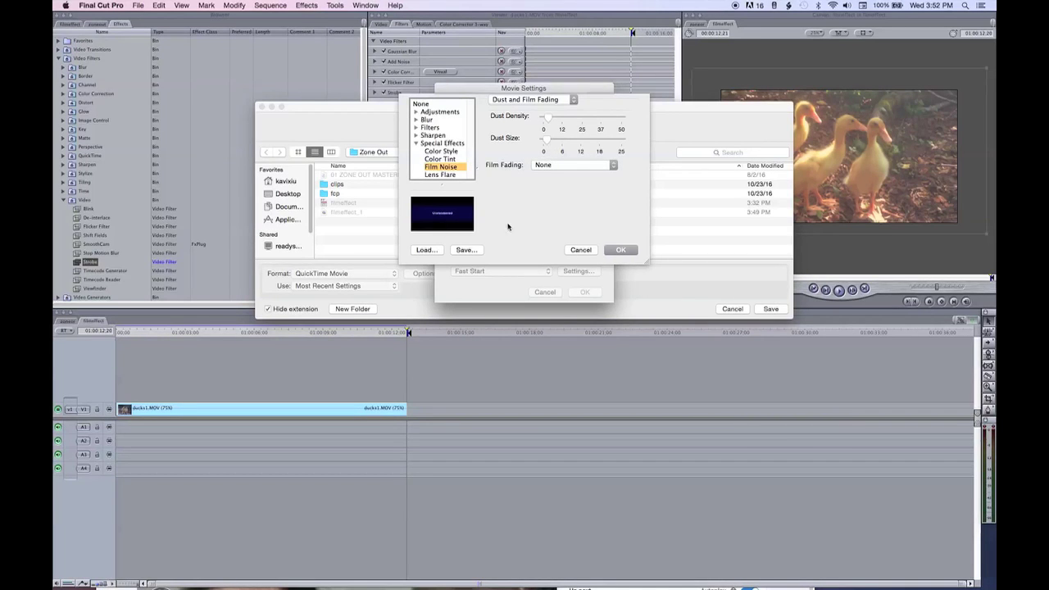
{"action": "left_click", "coordinate": [623, 250]}
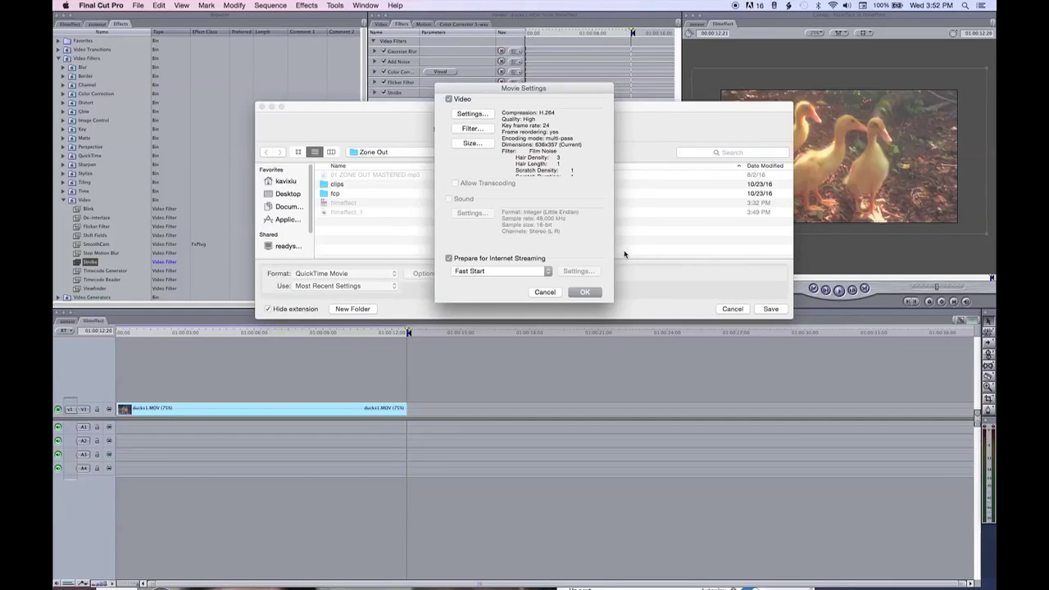
{"action": "left_click", "coordinate": [592, 292]}
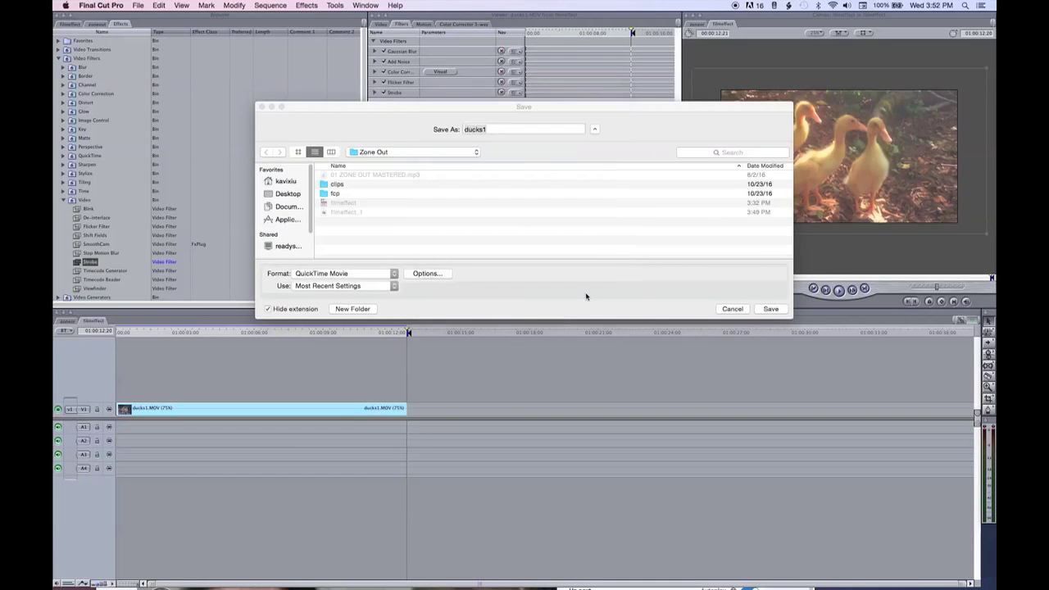
Name the exported movie ducks_filmeffect1 and save it to the Desktop.
{"action": "left_click", "coordinate": [502, 129]}
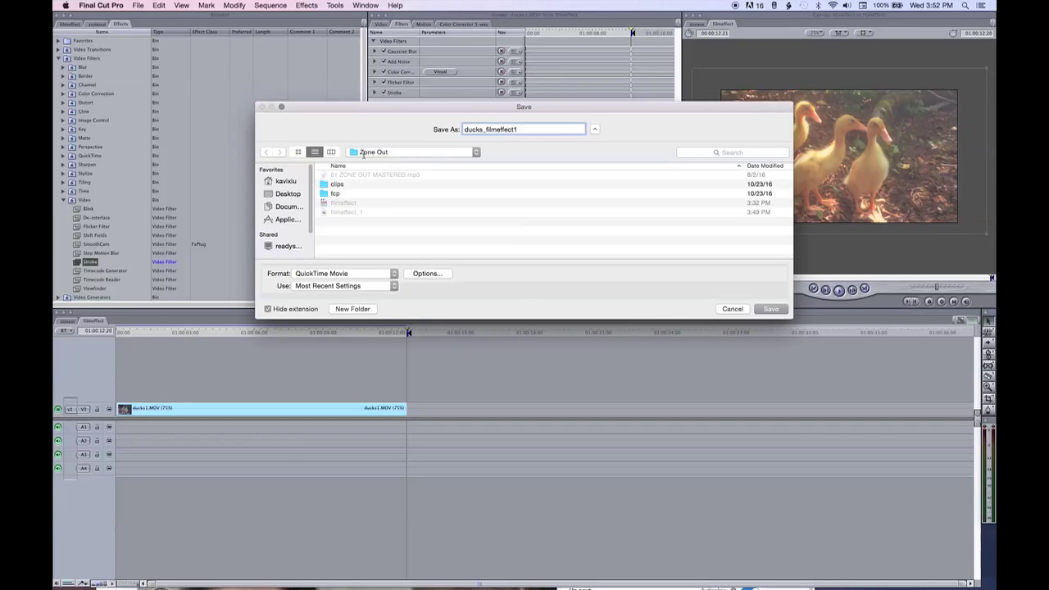
{"action": "left_click", "coordinate": [286, 193]}
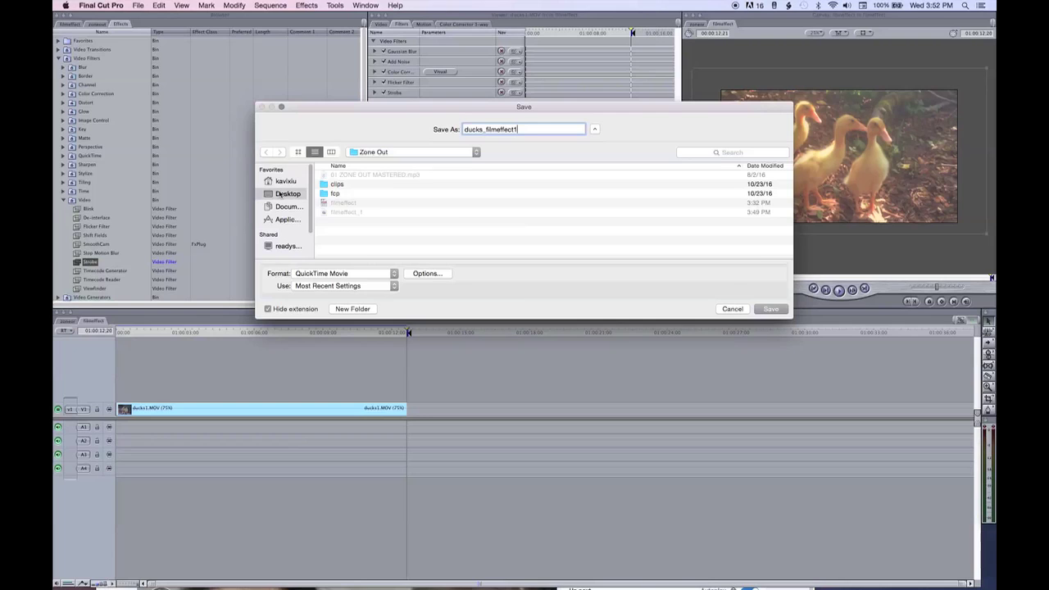
{"action": "left_click", "coordinate": [772, 309]}
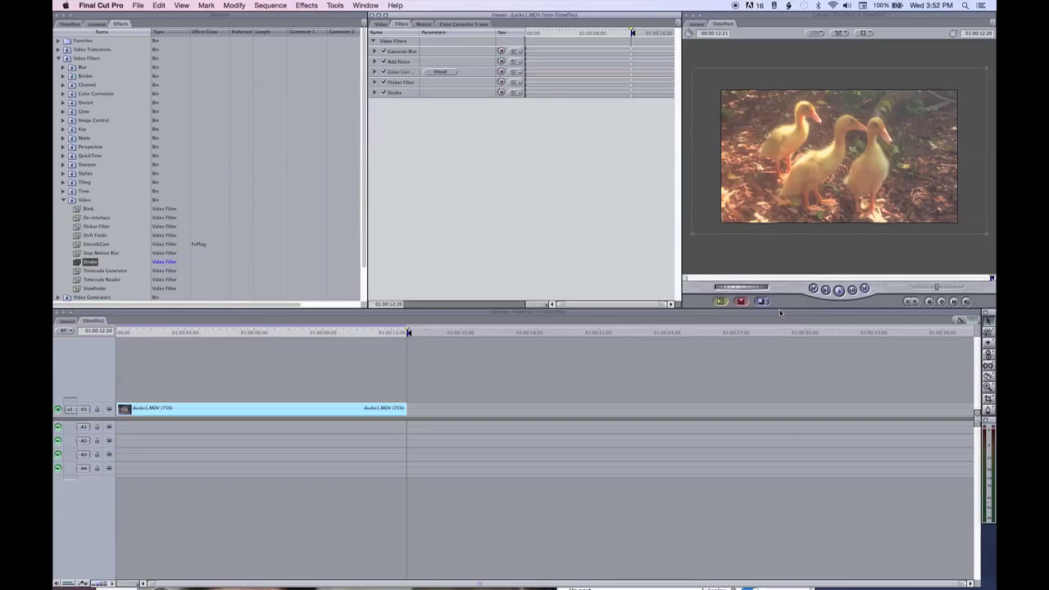